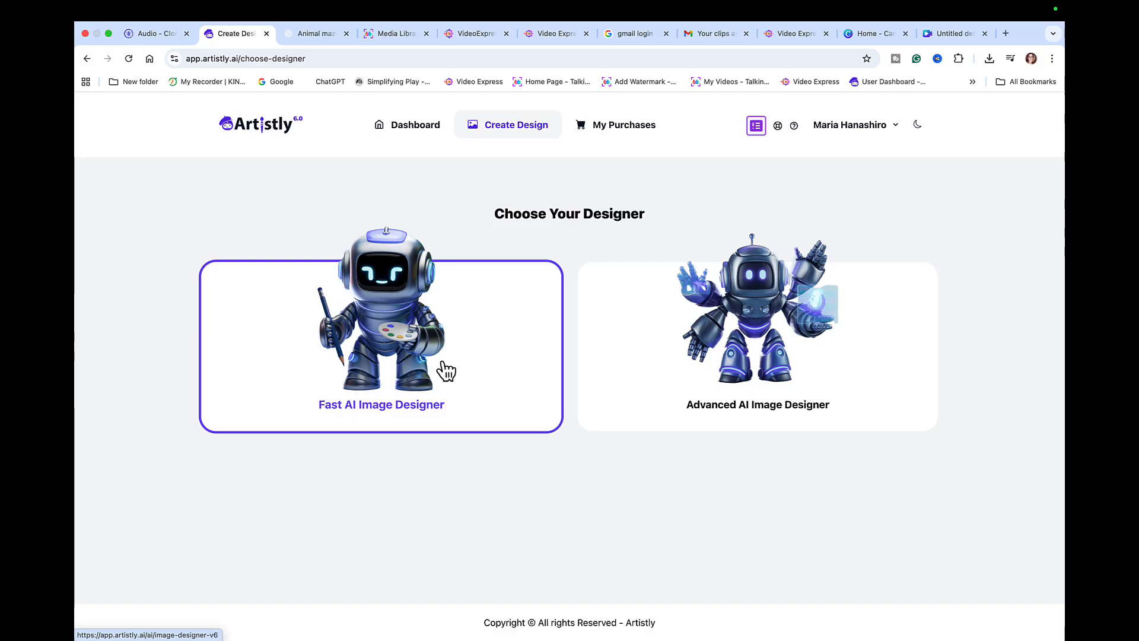
- Open the Fast AI Image Designer and choose the Artistic Designer V2 category in AI Image Designer v6
left_click(444, 371)
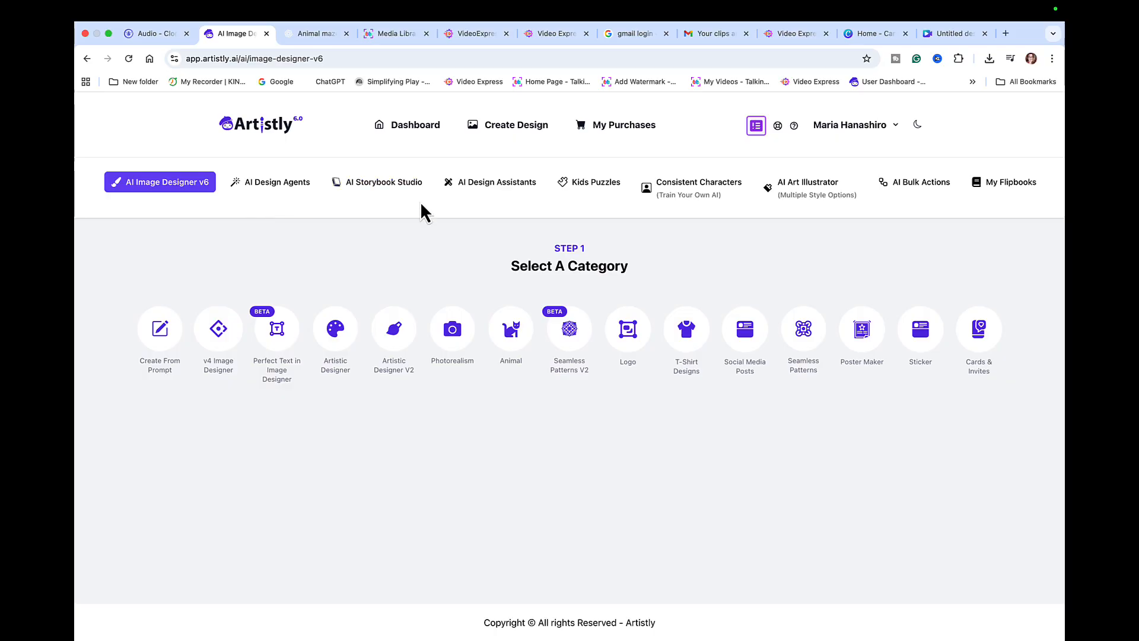
left_click(162, 186)
left_click(400, 348)
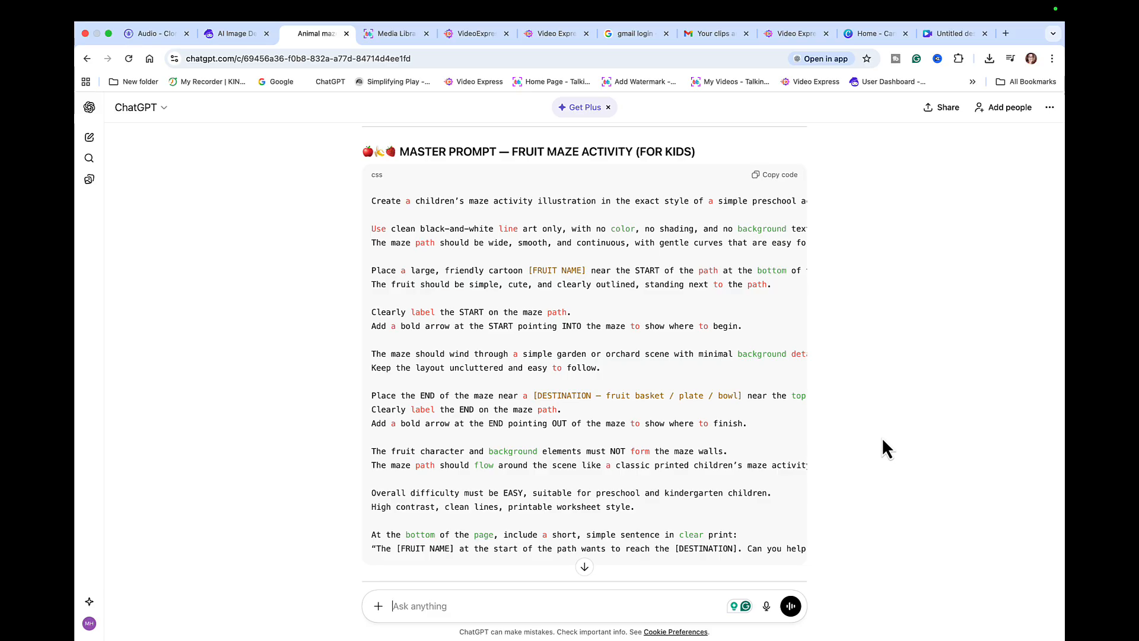
- Review the fruit master, banana and apple maze activity prompts in the ChatGPT conversation
scroll(880, 434, "down", 1)
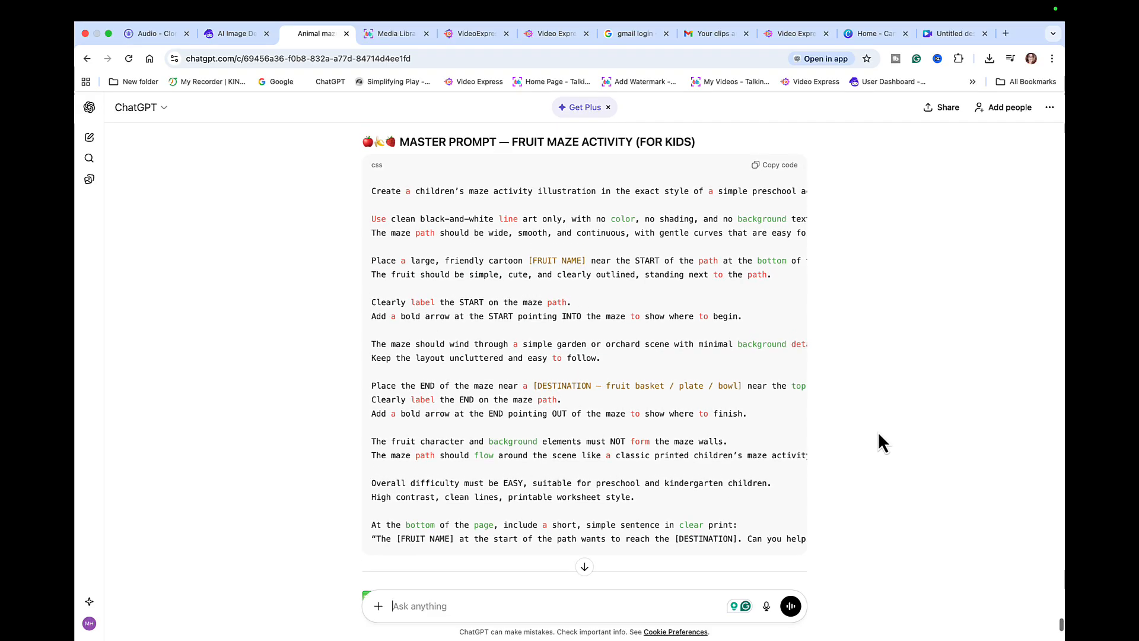
scroll(879, 434, "down", 1)
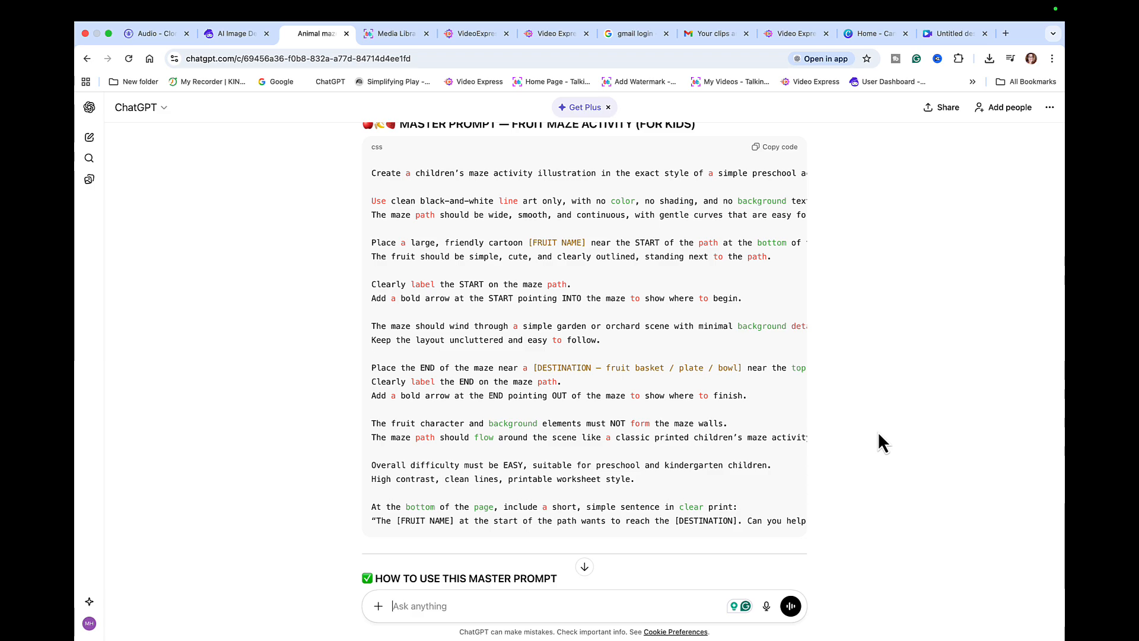
scroll(878, 431, "up", 2)
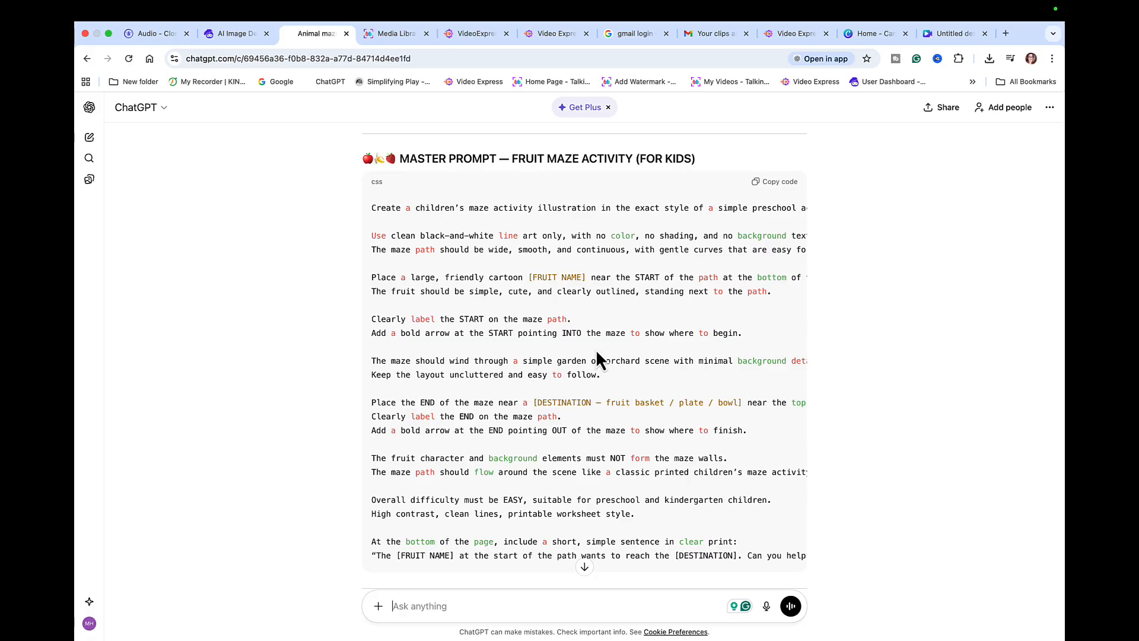
scroll(591, 365, "up", 3)
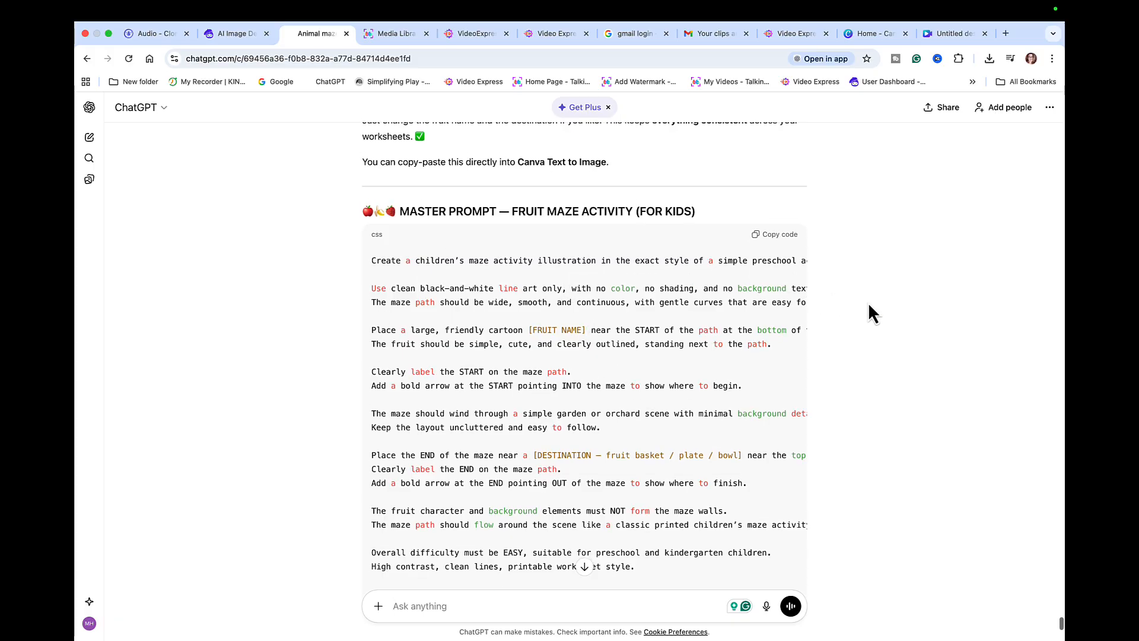
scroll(869, 308, "down", 2)
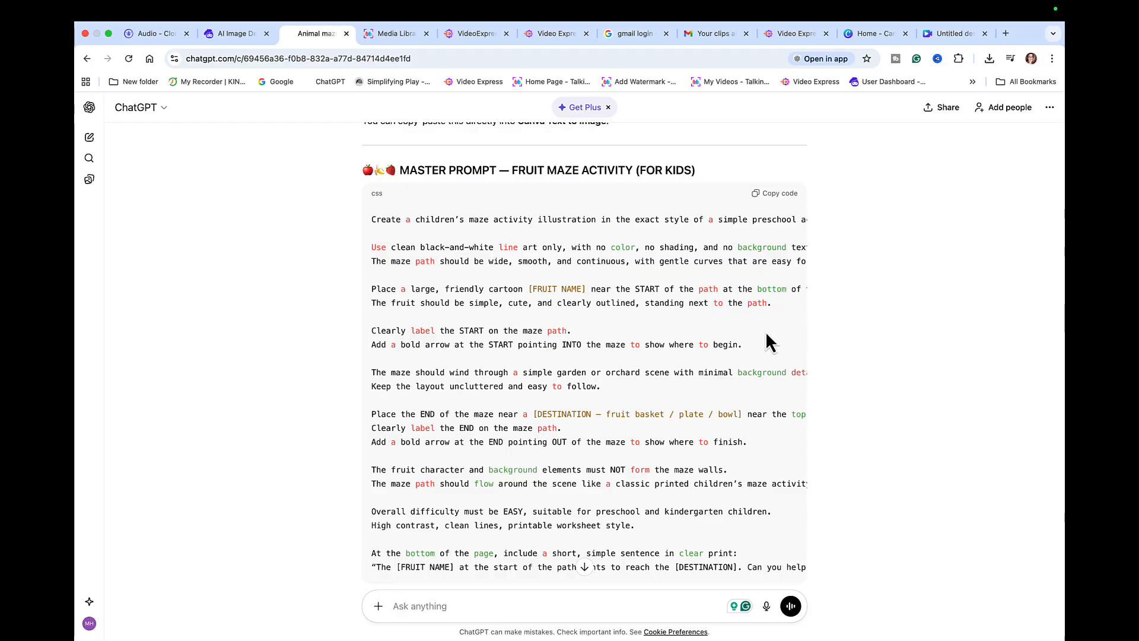
scroll(766, 335, "up", 20)
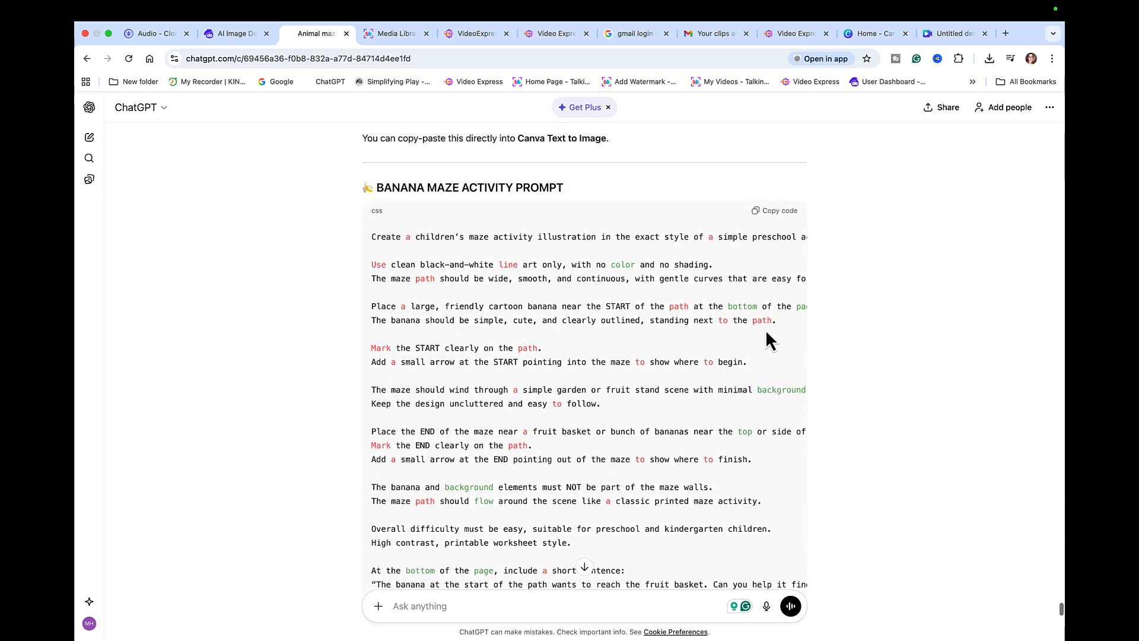
scroll(762, 329, "up", 3)
scroll(759, 326, "down", 1)
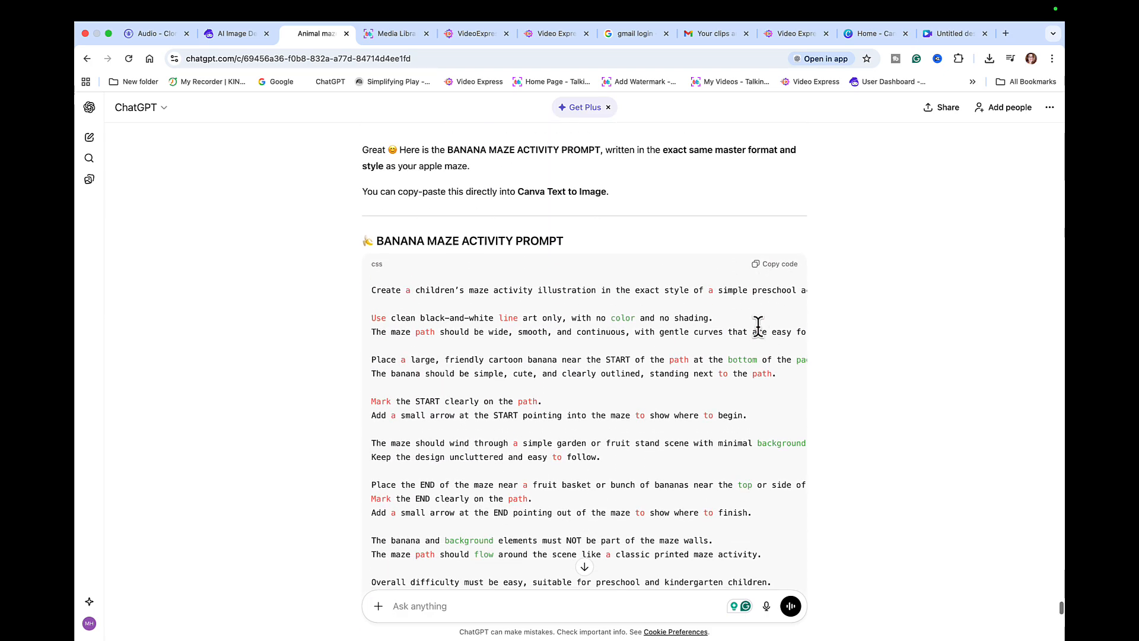
scroll(575, 268, "up", 8)
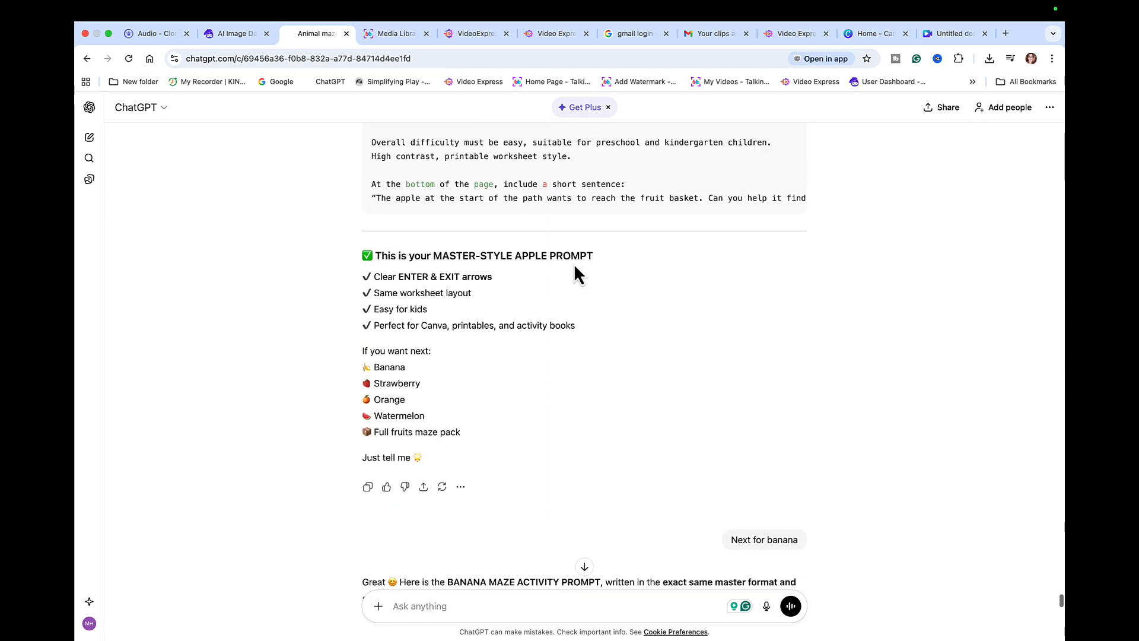
scroll(574, 264, "up", 7)
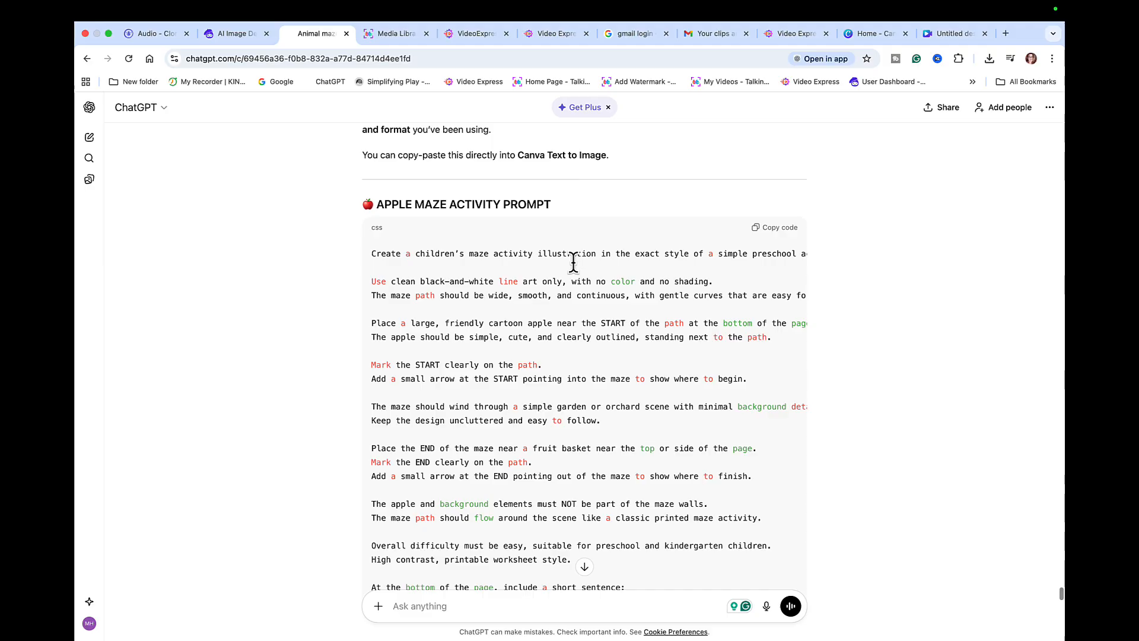
scroll(574, 268, "down", 7)
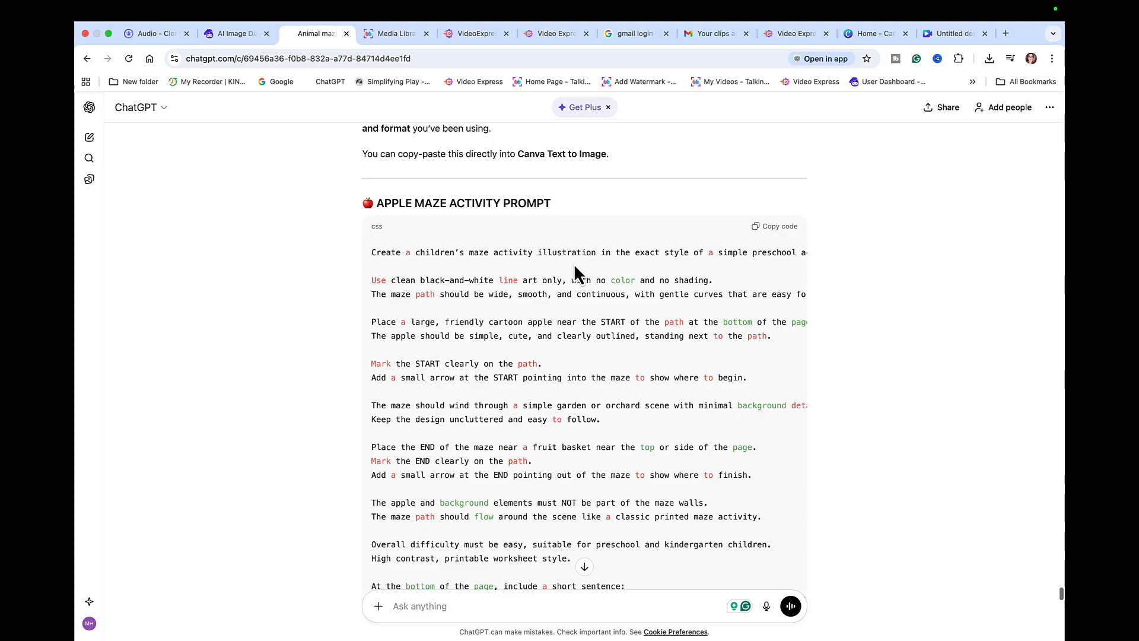
scroll(574, 264, "down", 15)
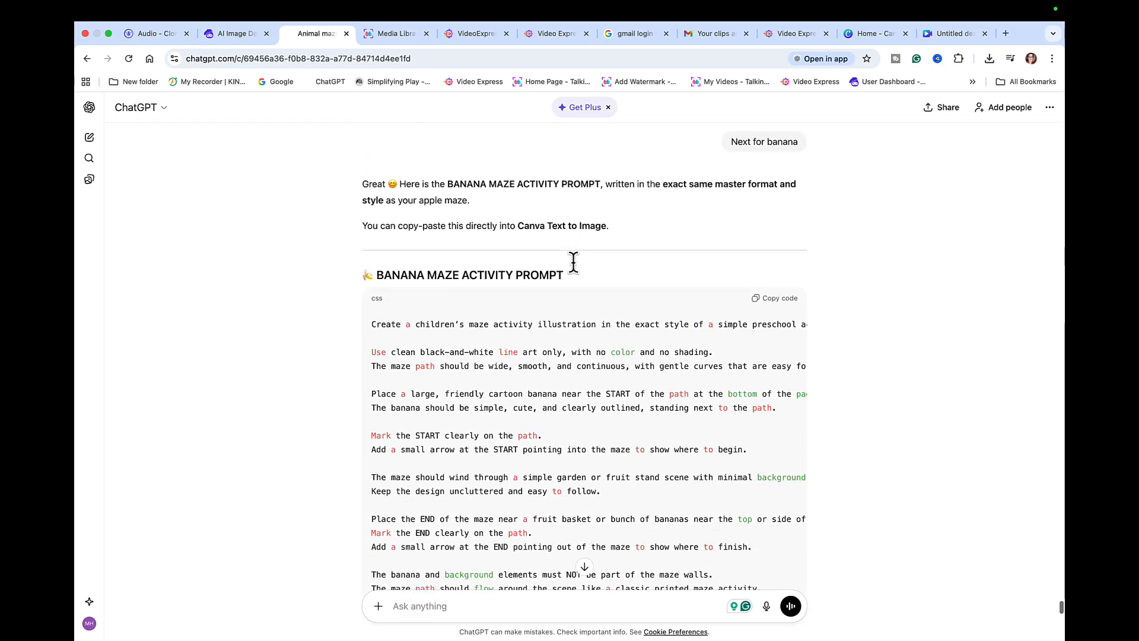
scroll(573, 262, "down", 10)
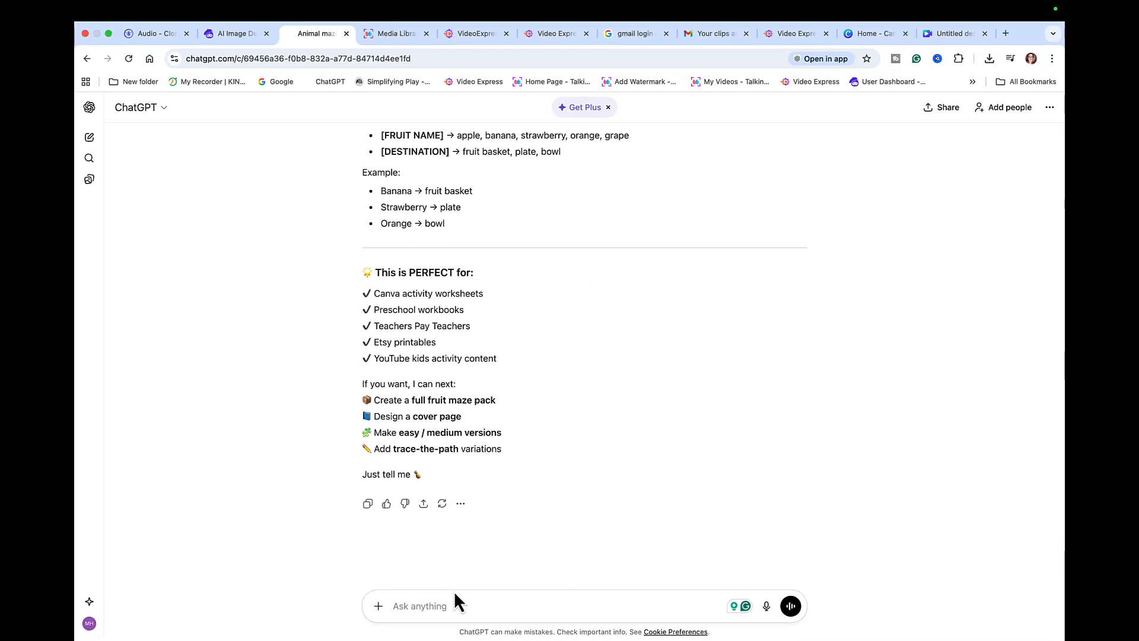
- Send ChatGPT the request "Write a prompt for a fruit that starts with the letter C", accepting the article correction
left_click(441, 604)
type("Write a pro")
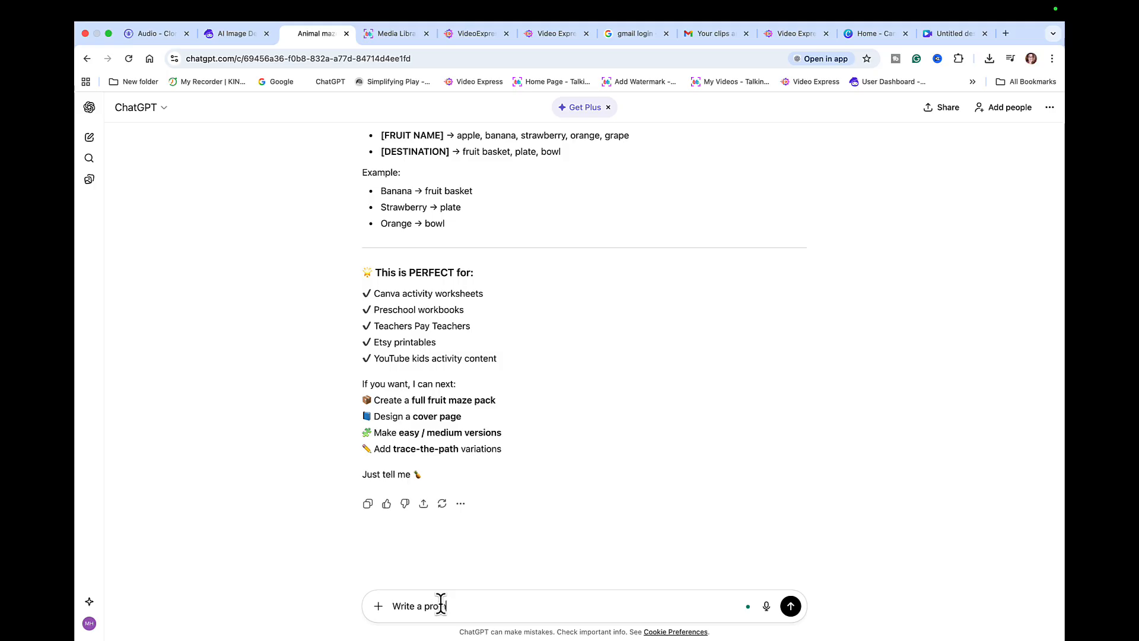
type("mpt for a fruit that st")
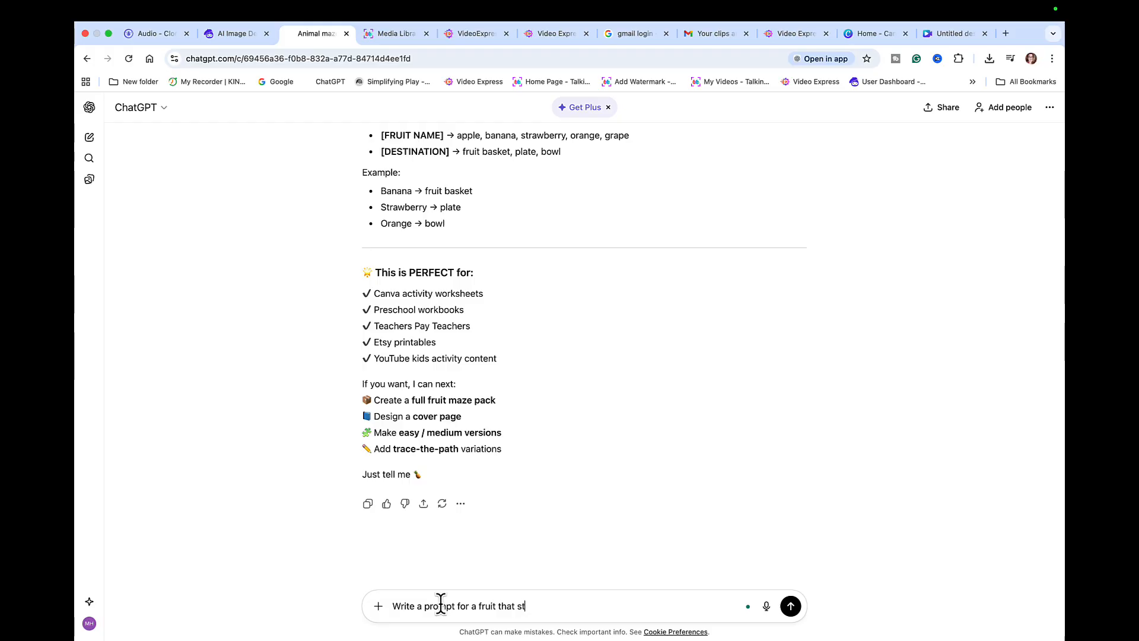
type("arts with letter C")
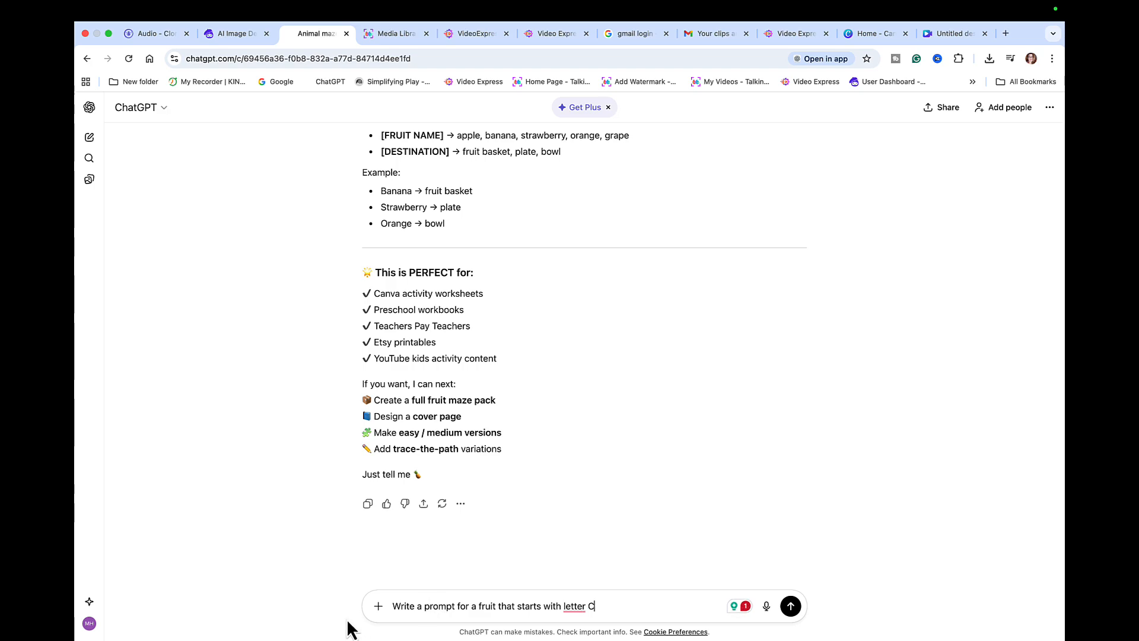
mouse_move(578, 606)
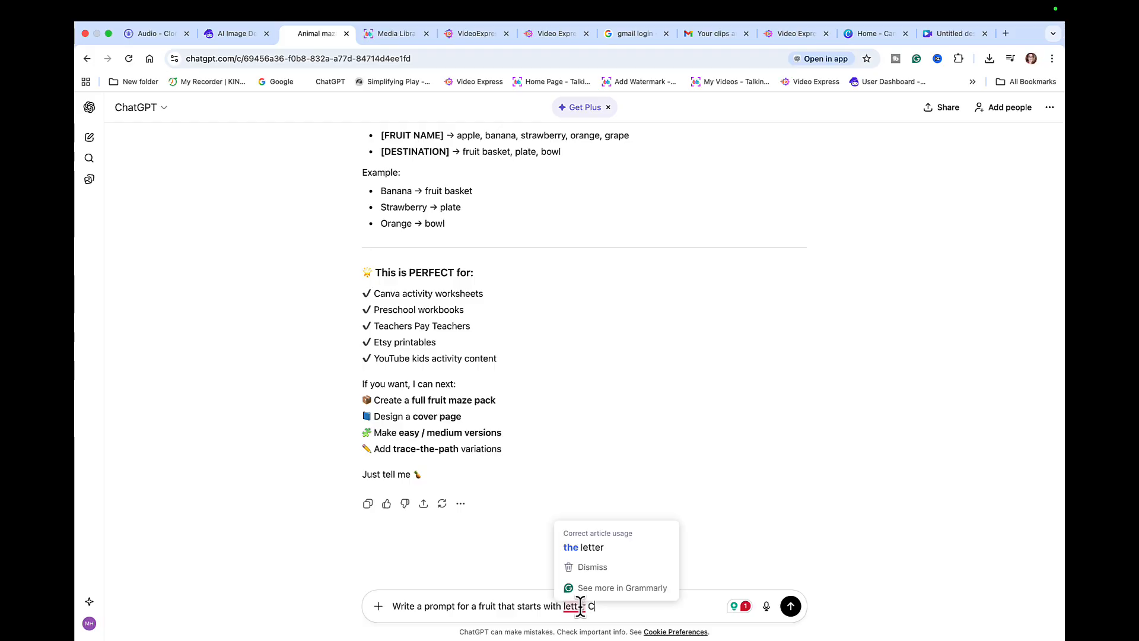
left_click(587, 548)
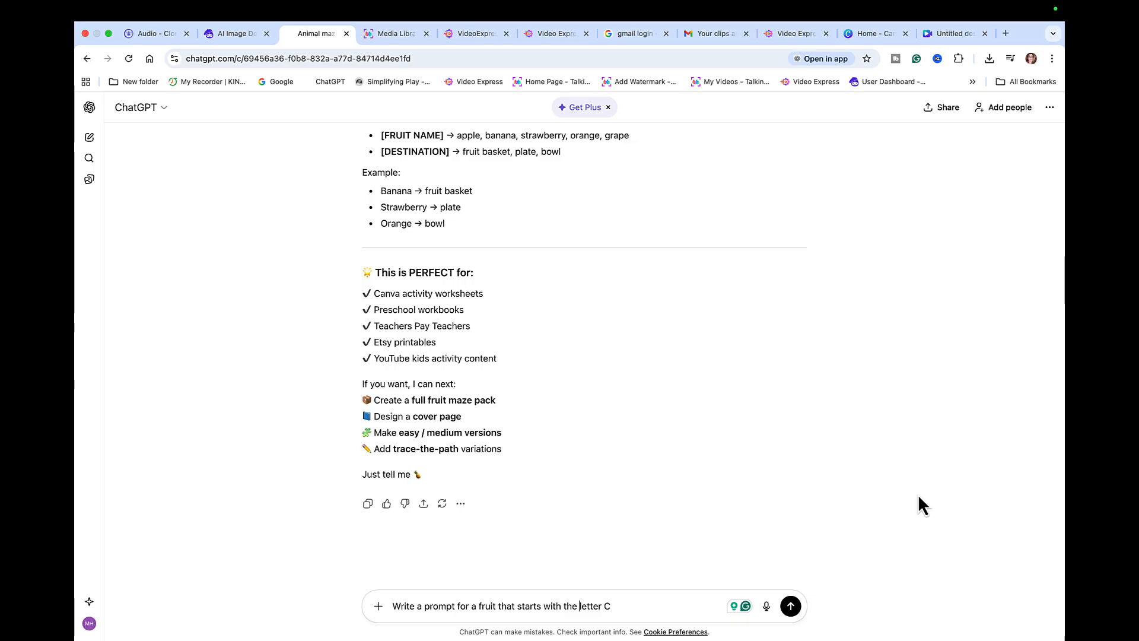
left_click(790, 606)
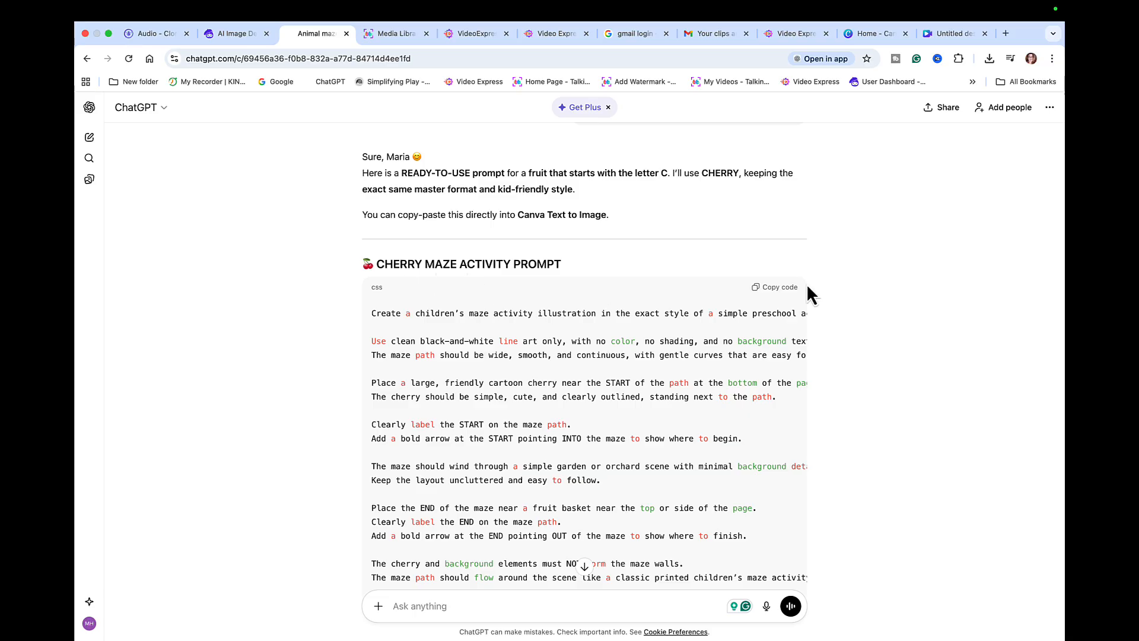
- Copy the cherry maze activity prompt from ChatGPT and paste it into Artistly's prompt field
left_click(782, 291)
left_click(236, 33)
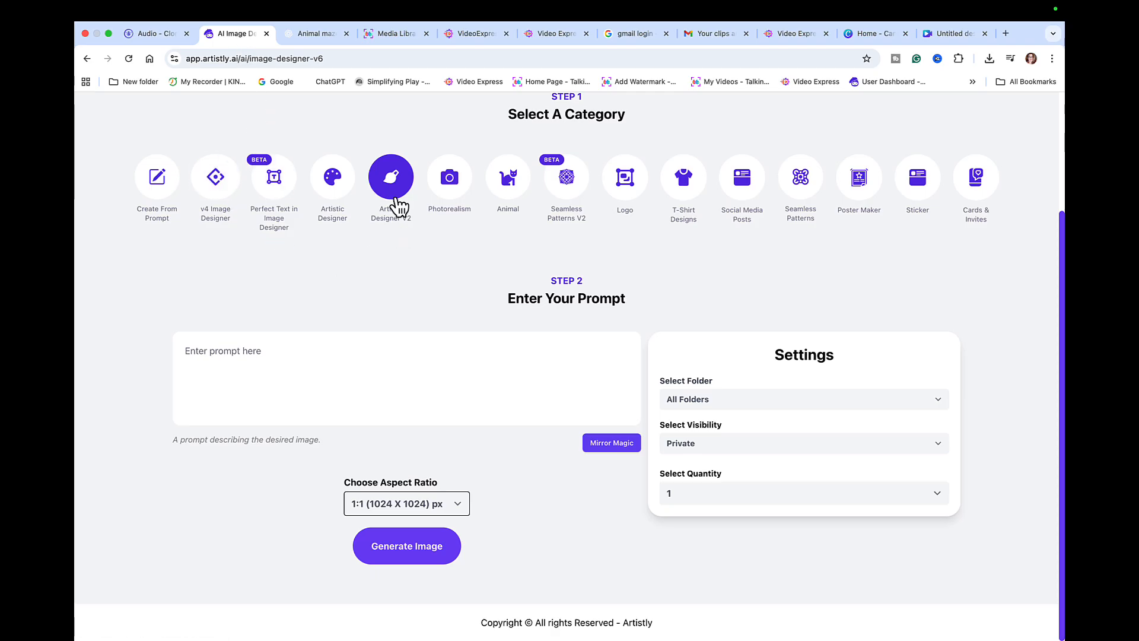
left_click(278, 344)
type("v")
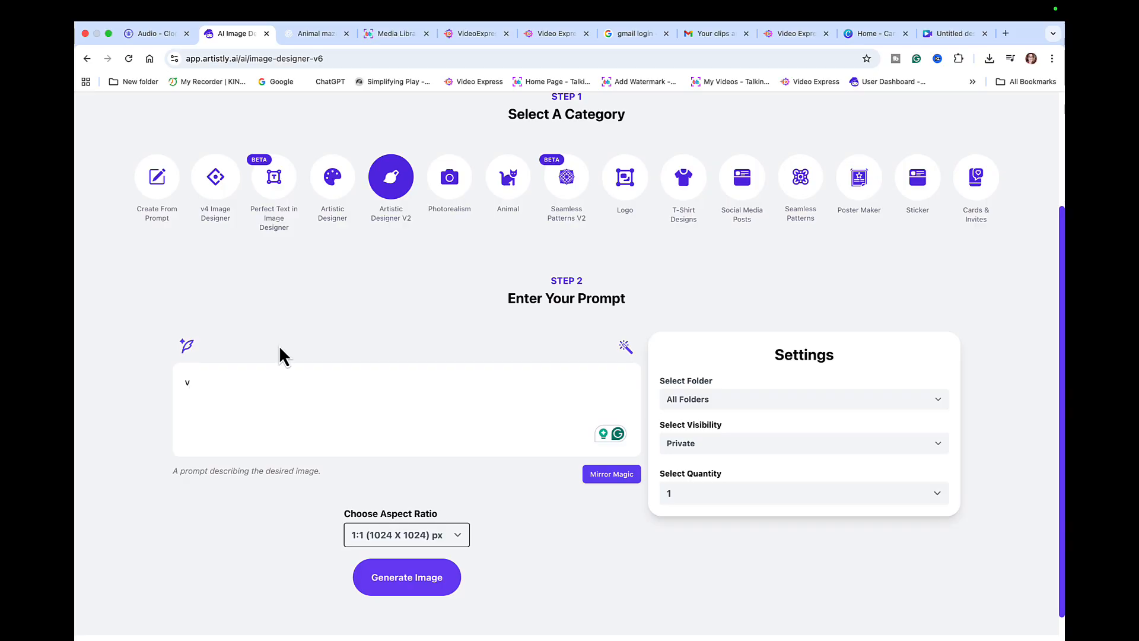
key("BackSpace")
key("super+v")
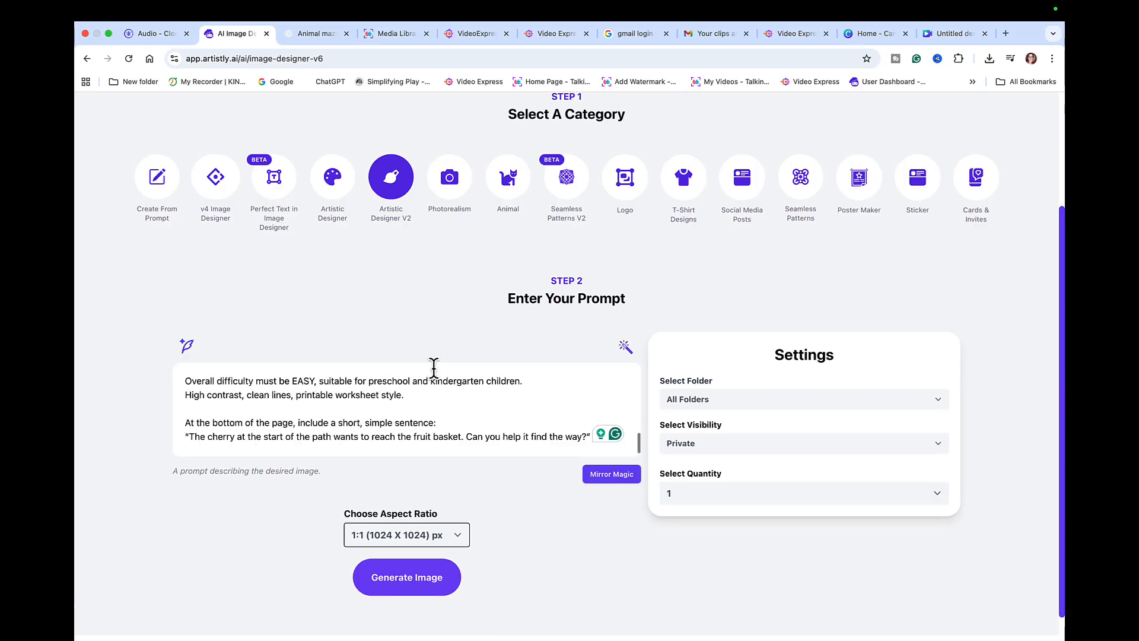
key("Return")
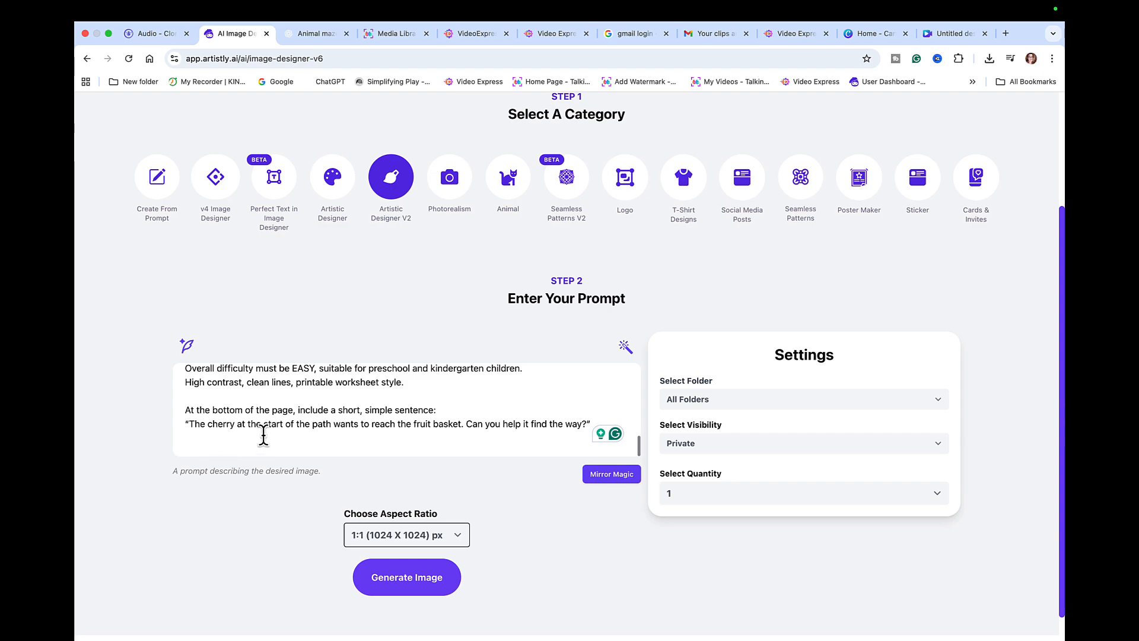
- Generate 4 images from the cherry maze prompt with a 3:4 (896 X 1152) px aspect ratio
left_click(680, 503)
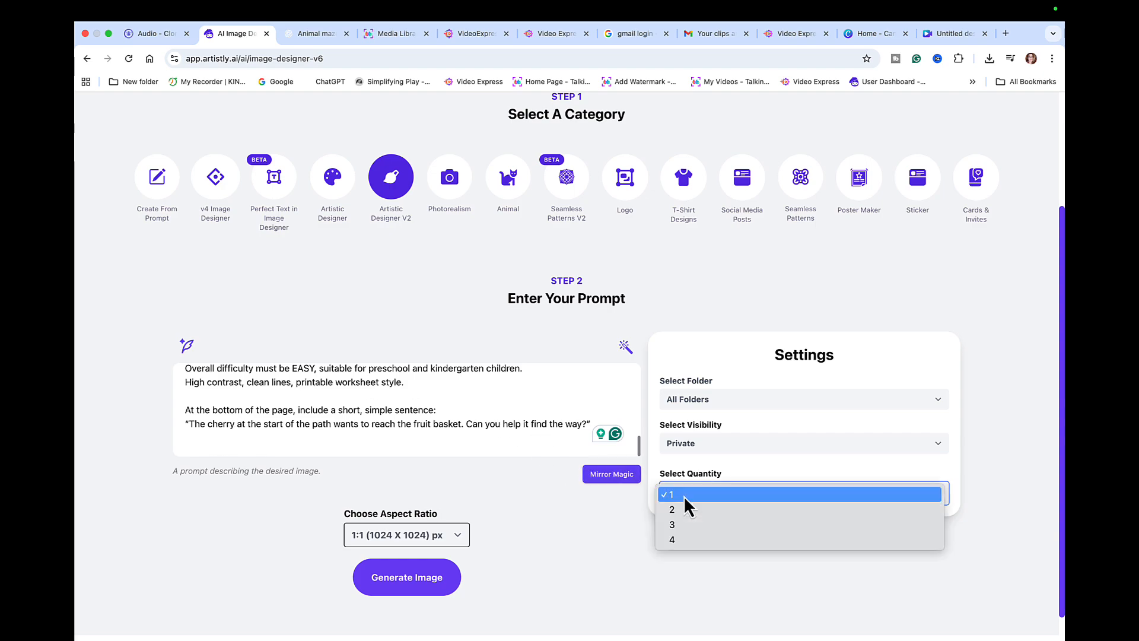
left_click(688, 539)
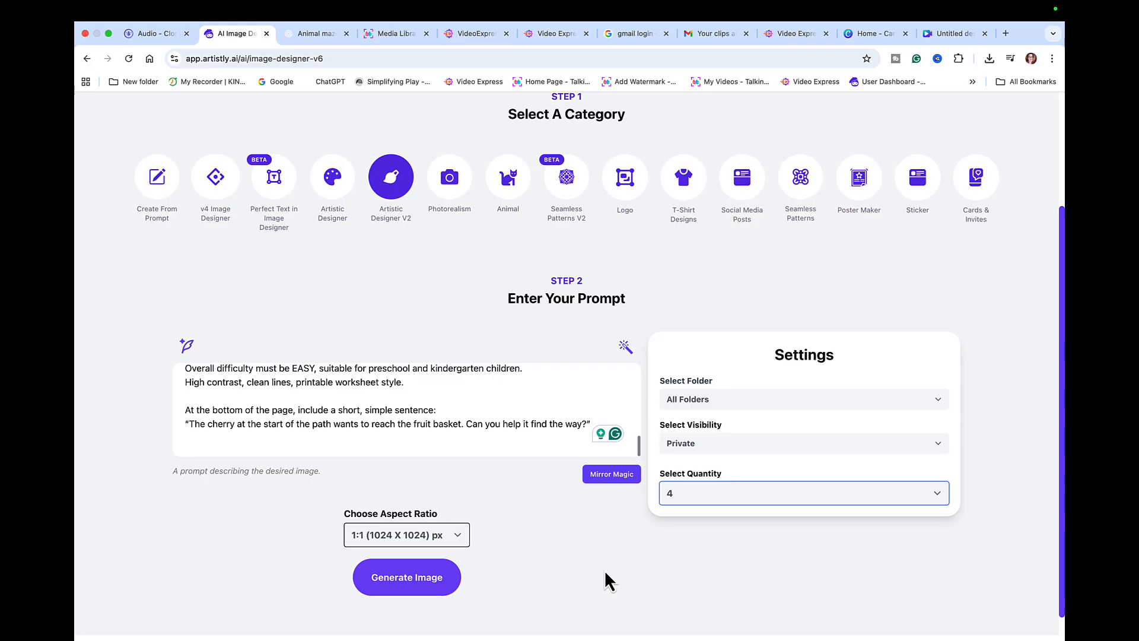
left_click(457, 536)
scroll(441, 566, "down", 3)
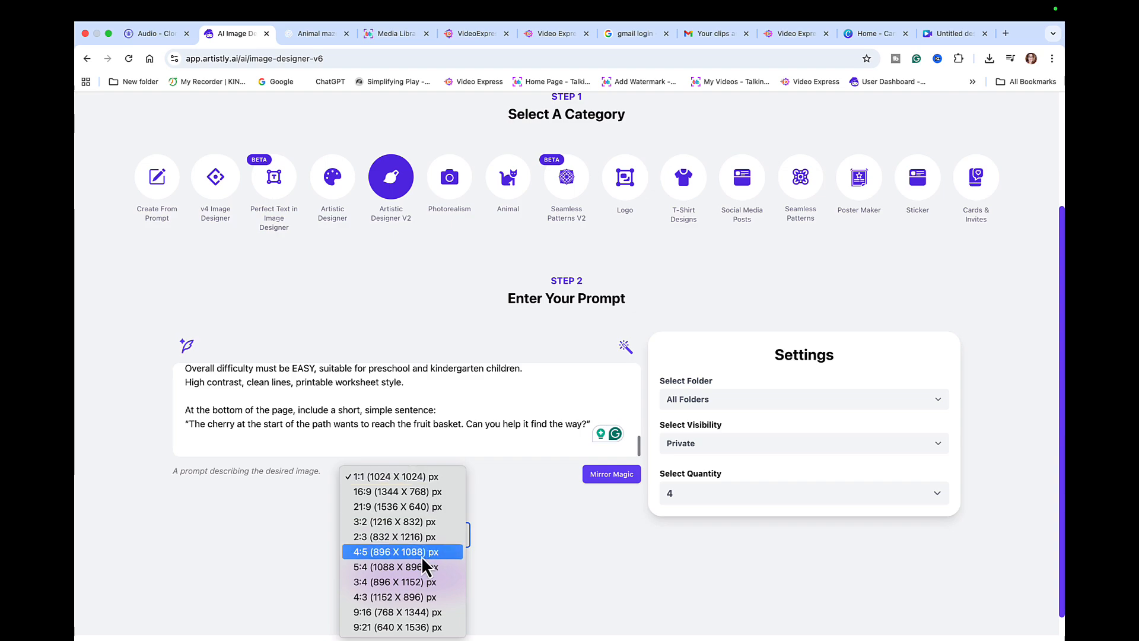
left_click(406, 582)
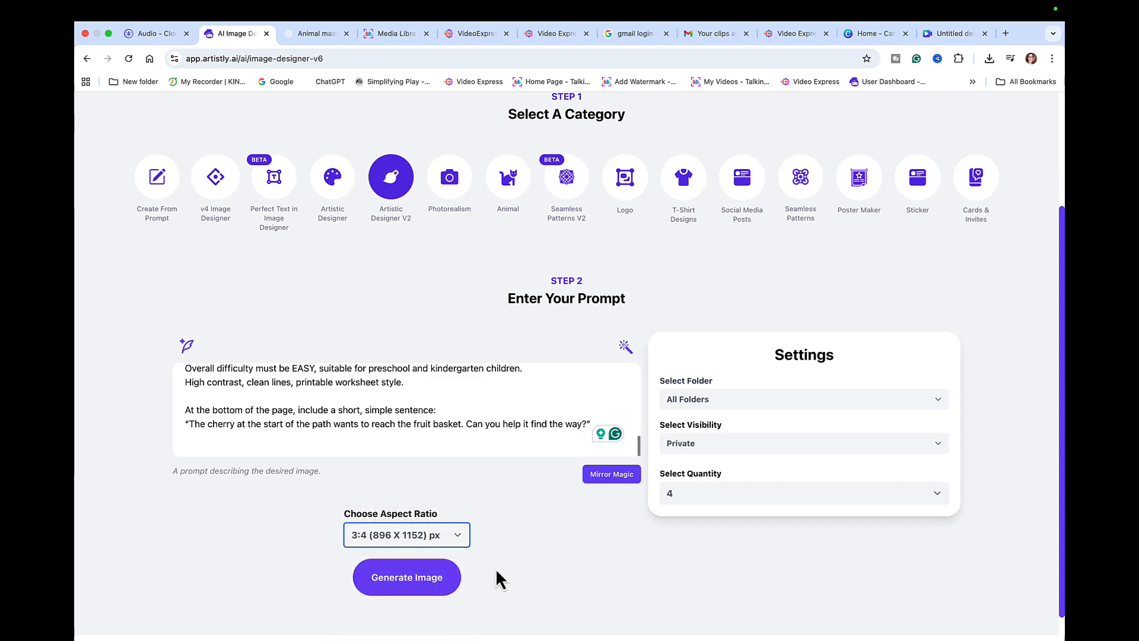
left_click(408, 581)
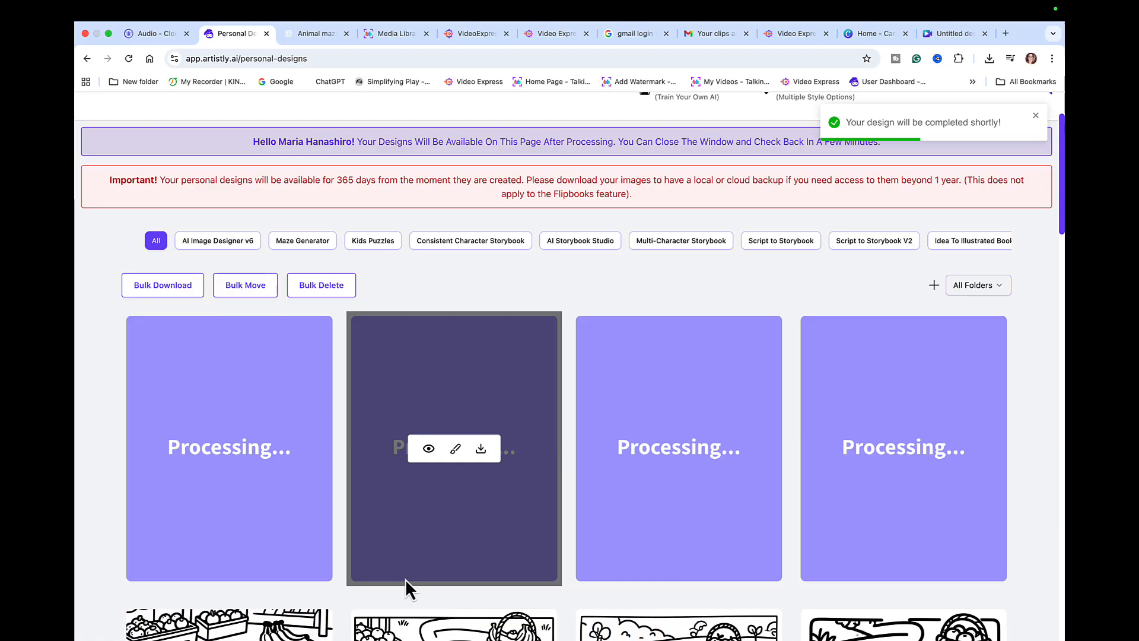
- Open the details of the first cherry maze design and re-generate it from its saved prompt
scroll(405, 579, "down", 4)
scroll(406, 582, "down", 2)
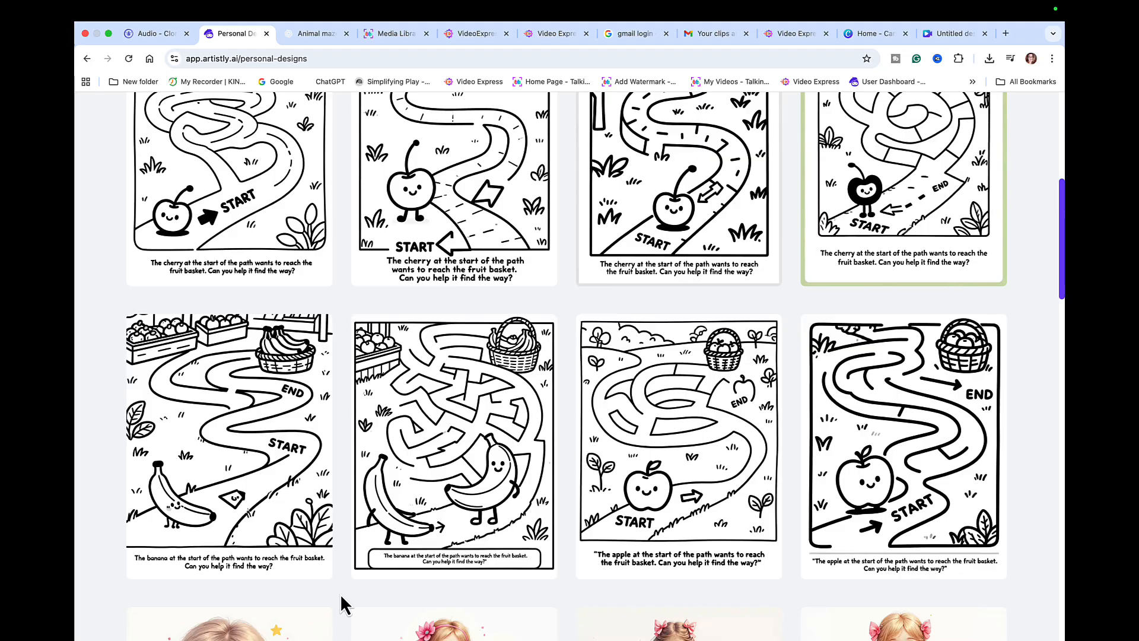
scroll(529, 596, "up", 3)
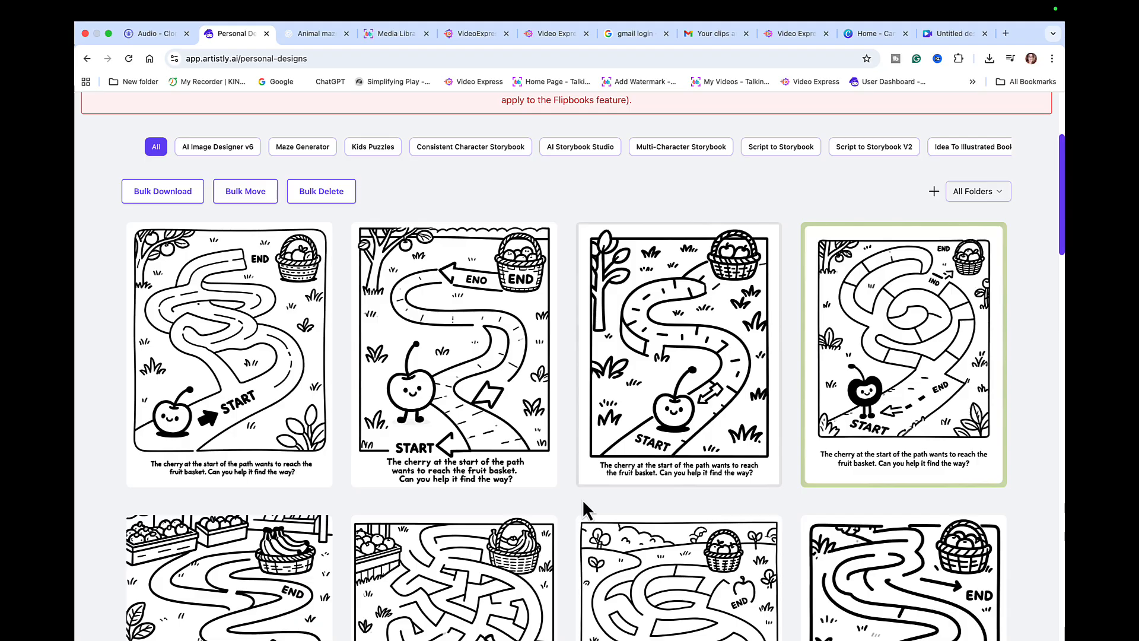
mouse_move(215, 382)
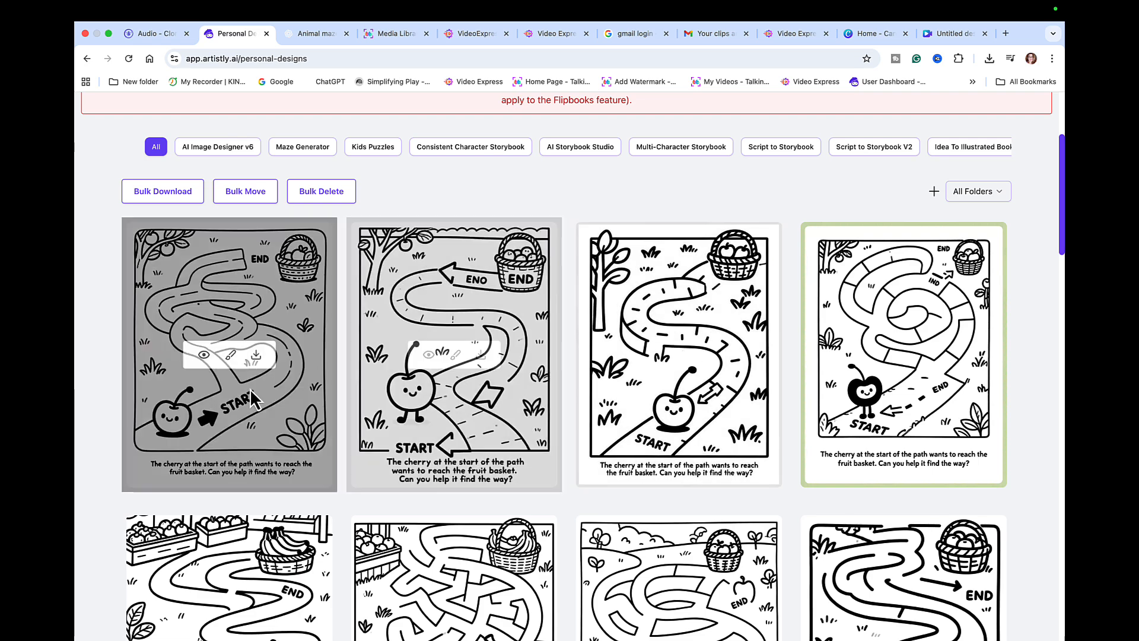
left_click(204, 355)
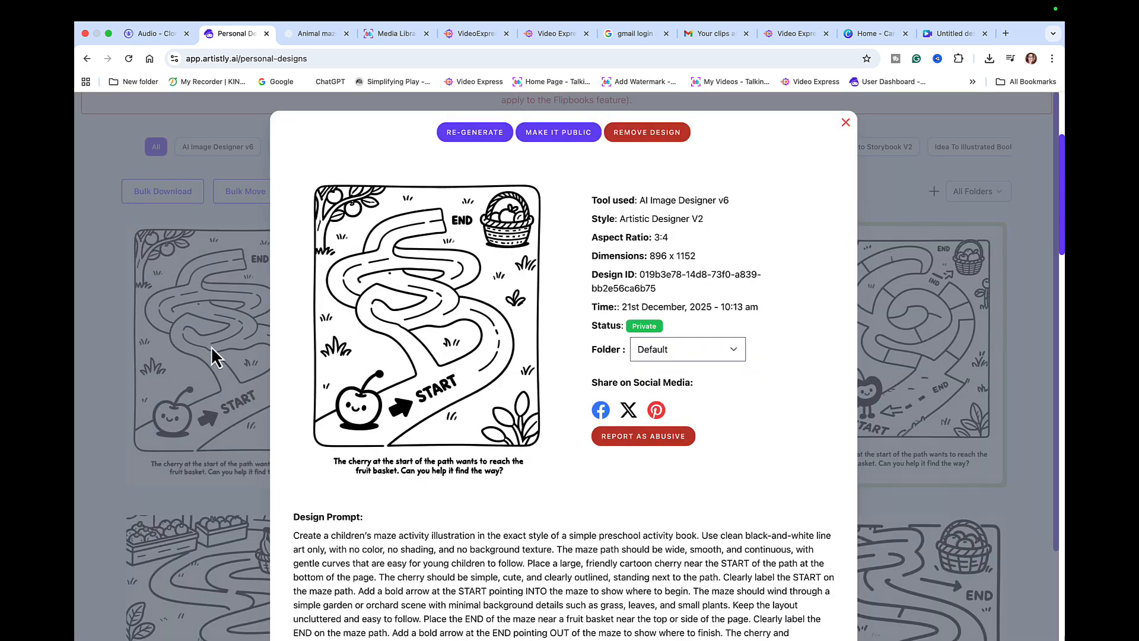
left_click(474, 131)
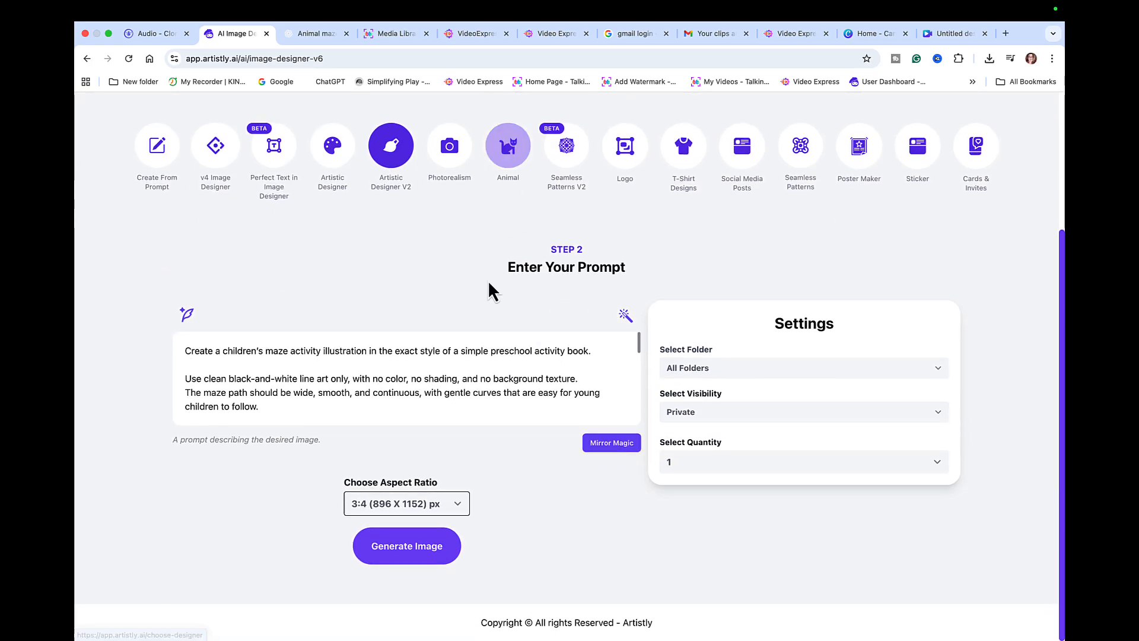
- Set the quantity to 4 and generate a new batch of cherry maze images
left_click(677, 468)
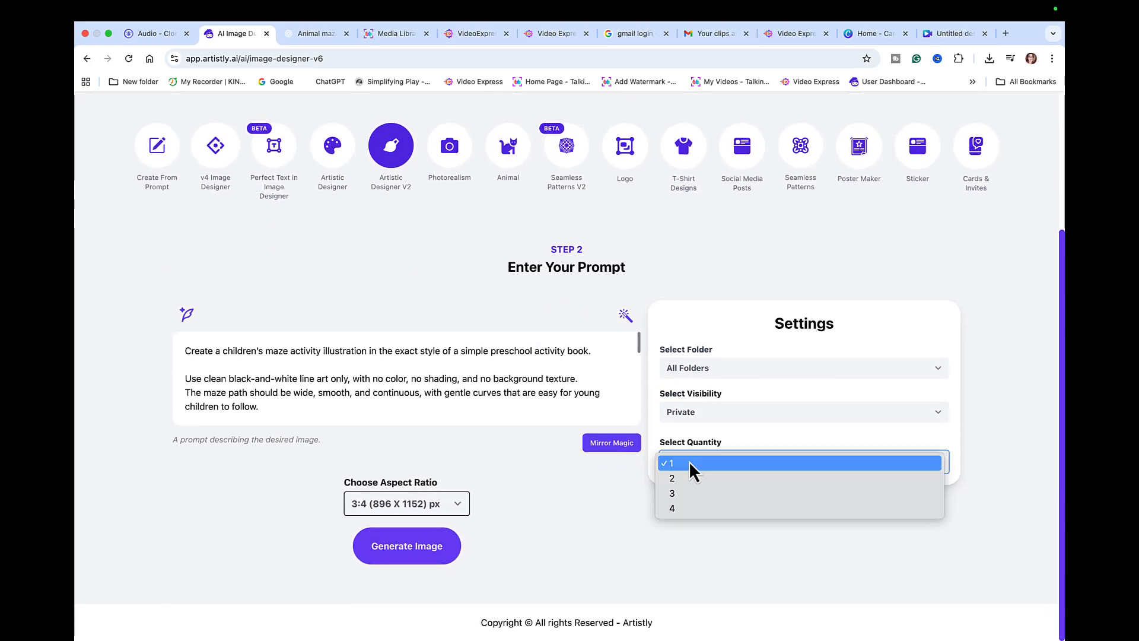
left_click(688, 510)
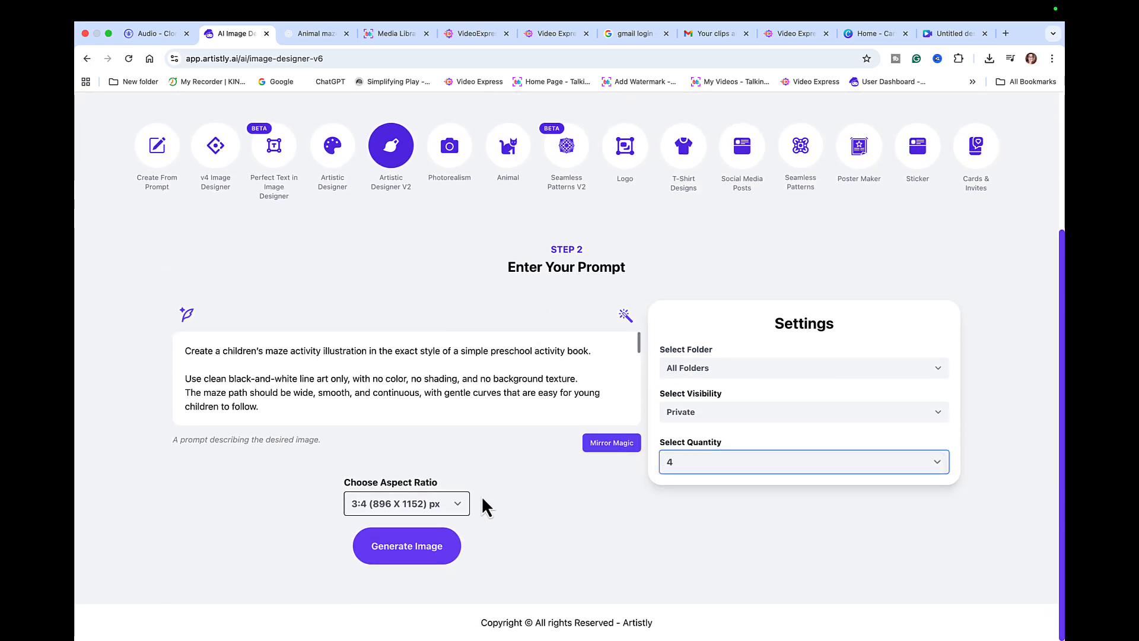
left_click(411, 552)
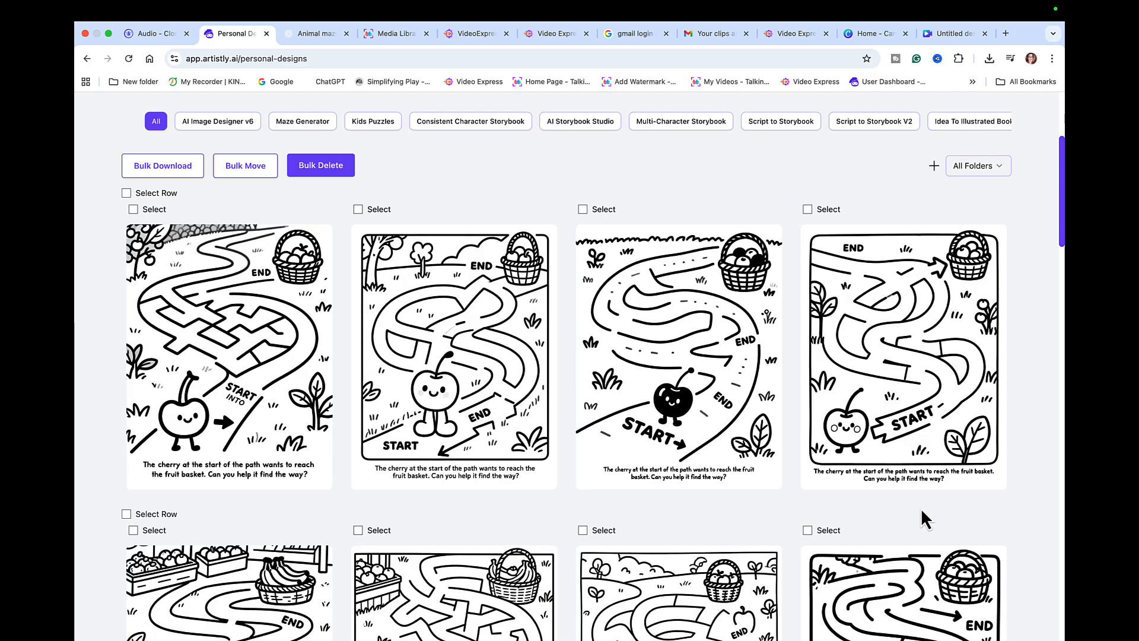
- Bulk delete the cherry maze design with the solid black cherry from the personal designs
left_click(335, 172)
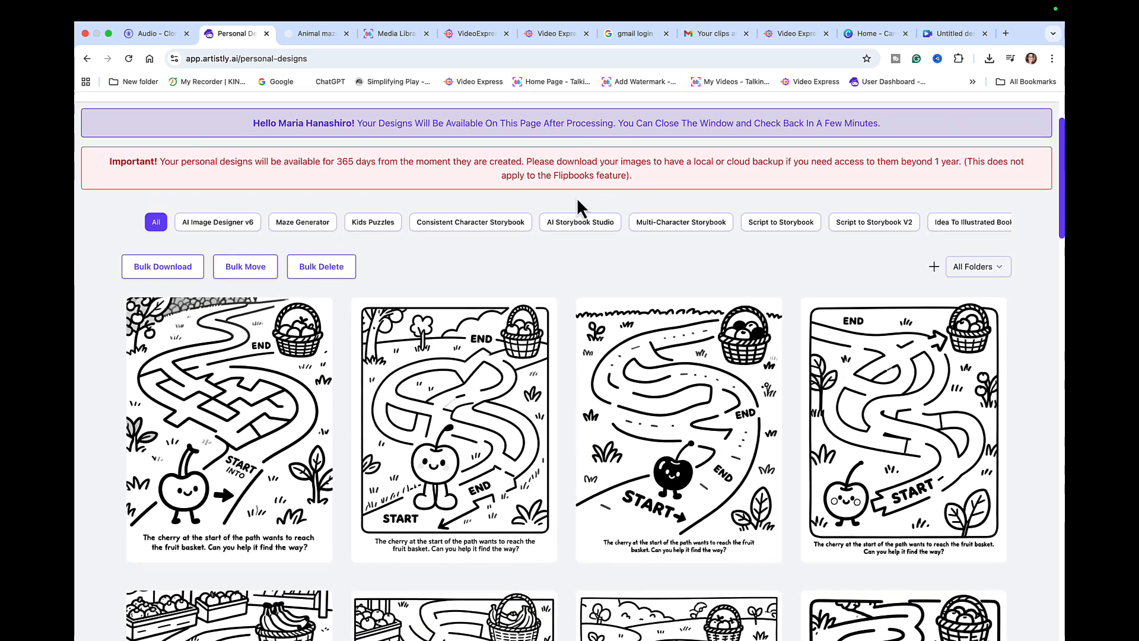
left_click(321, 270)
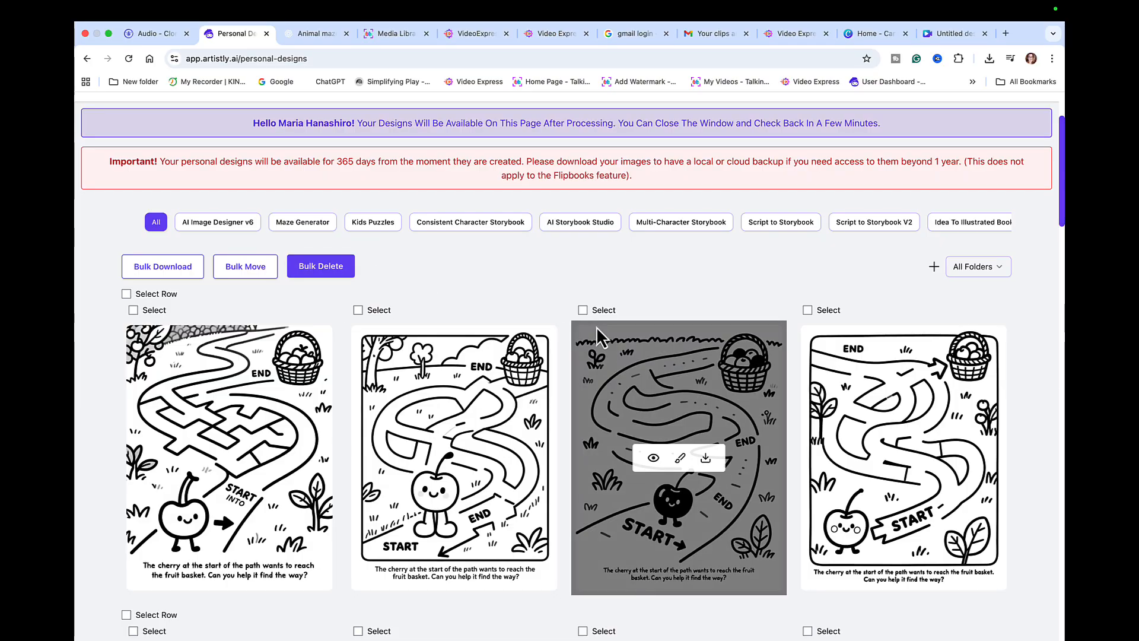
left_click(582, 310)
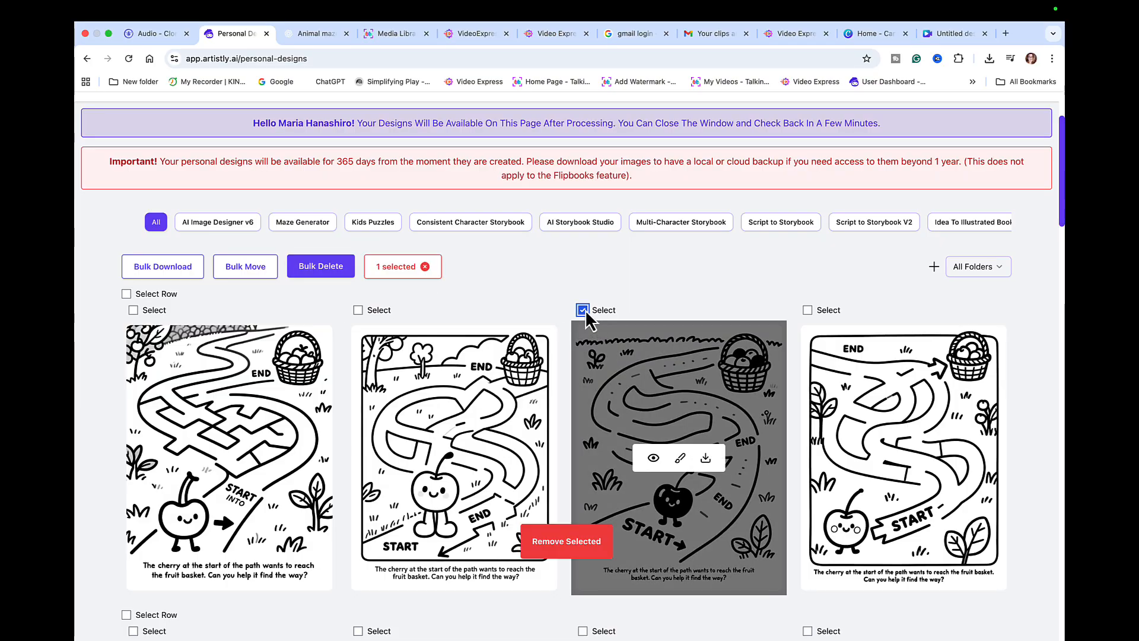
left_click(570, 540)
left_click(538, 388)
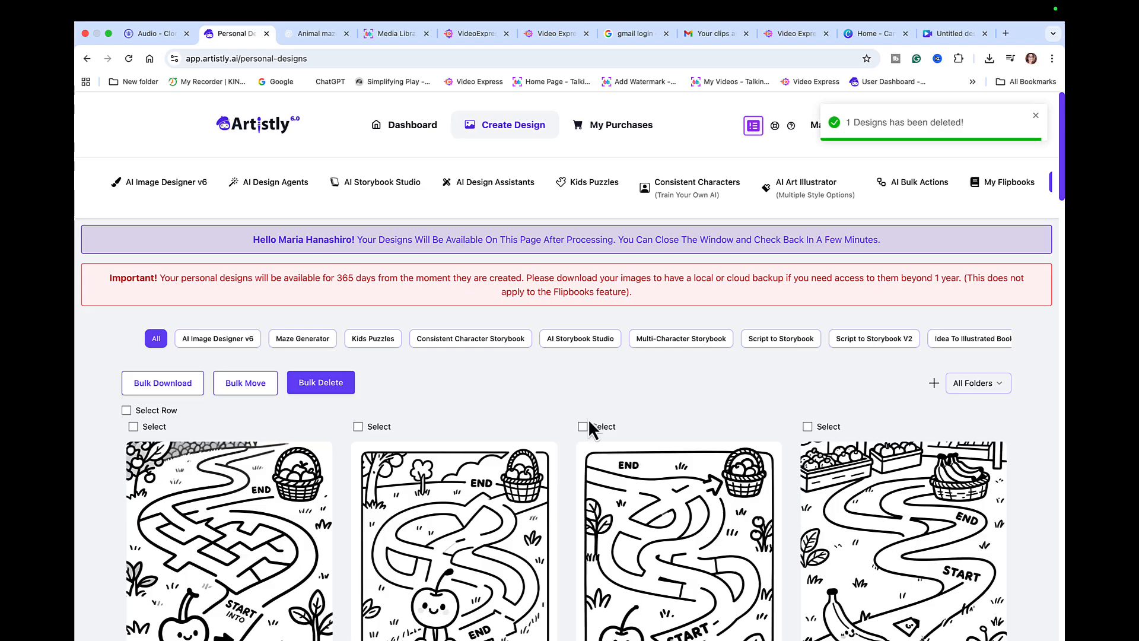
- Examine the remaining cherry, banana and apple maze pages among the personal designs
scroll(589, 420, "down", 2)
scroll(591, 423, "down", 1)
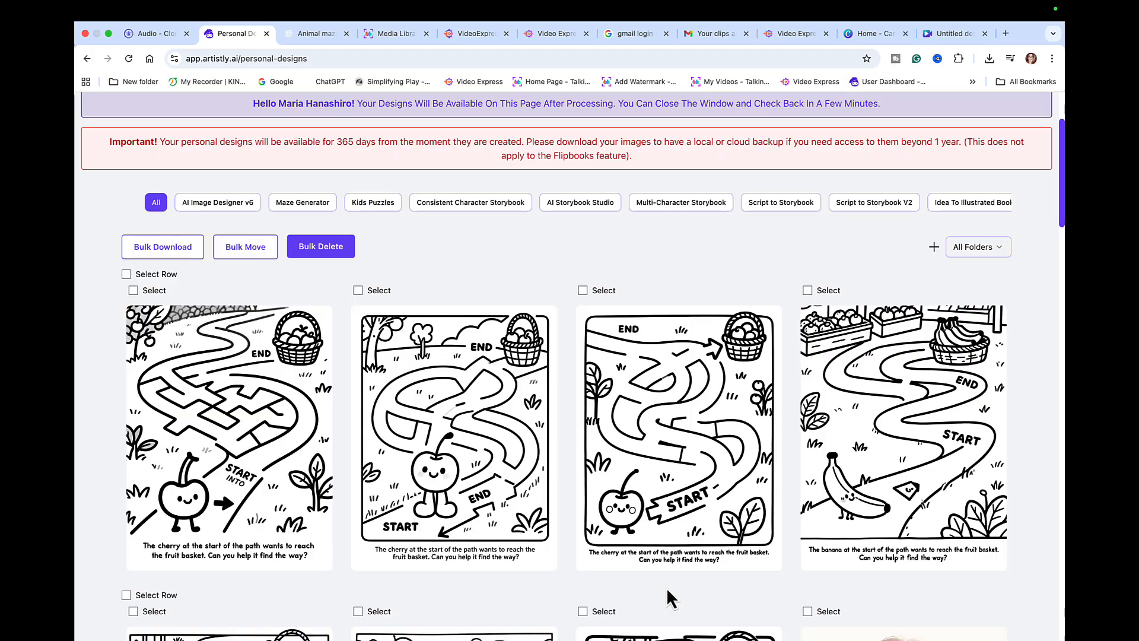
scroll(667, 586, "down", 4)
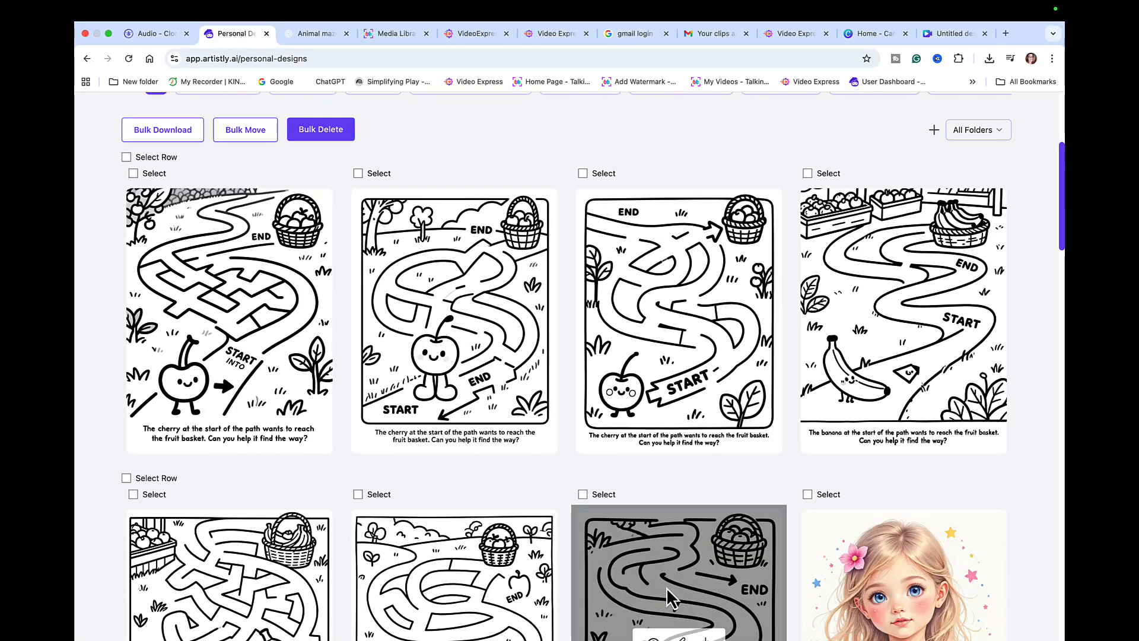
scroll(667, 593, "down", 1)
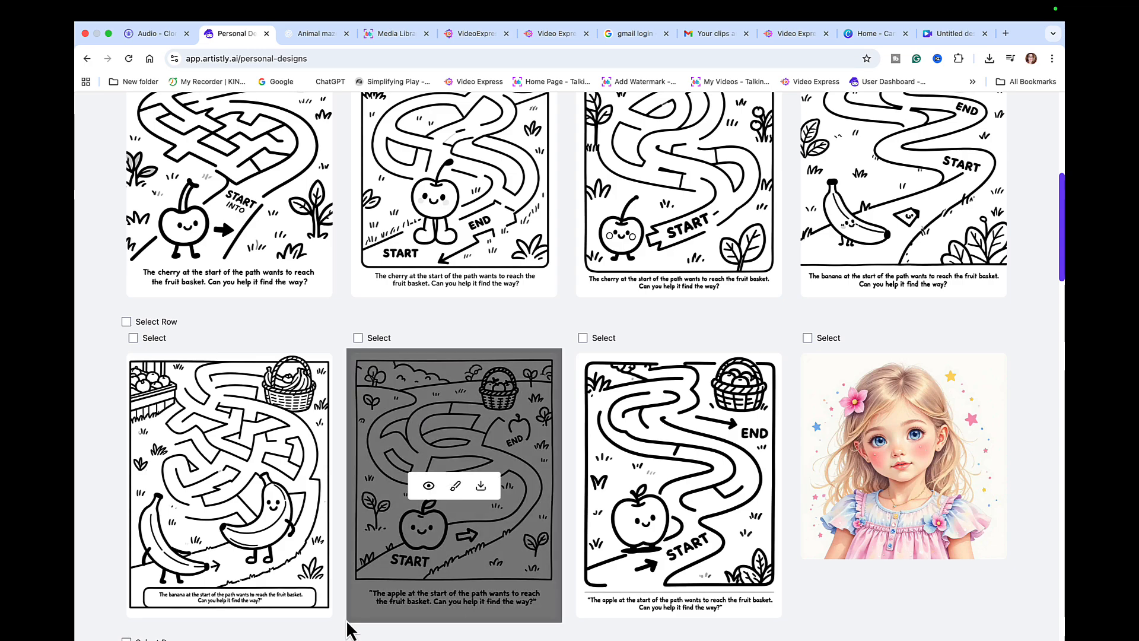
scroll(335, 632, "up", 1)
scroll(336, 632, "up", 4)
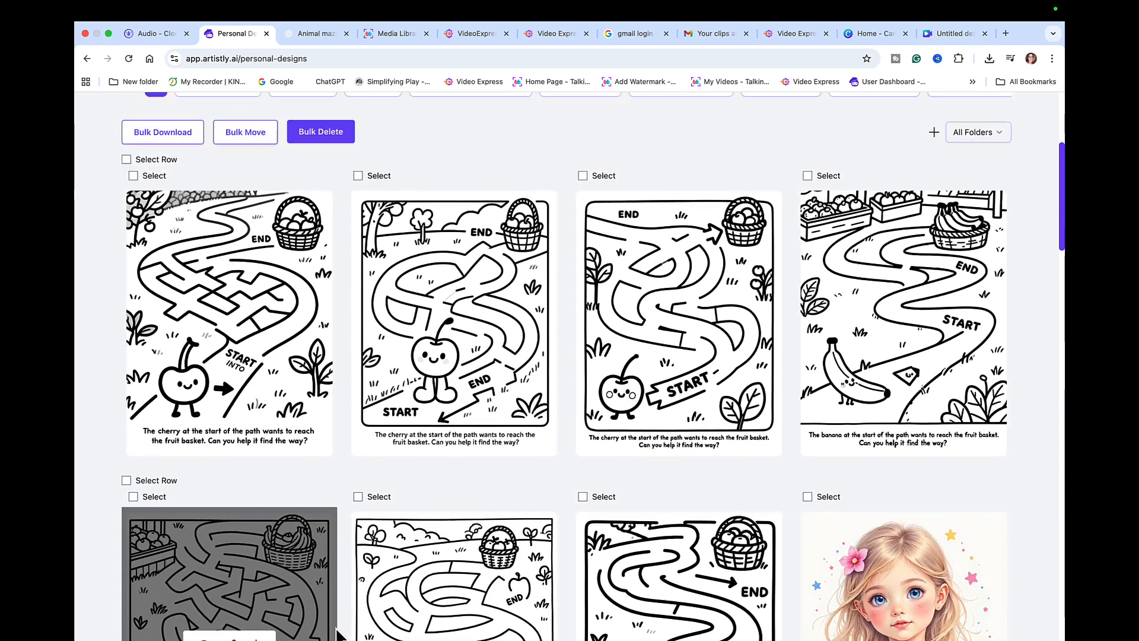